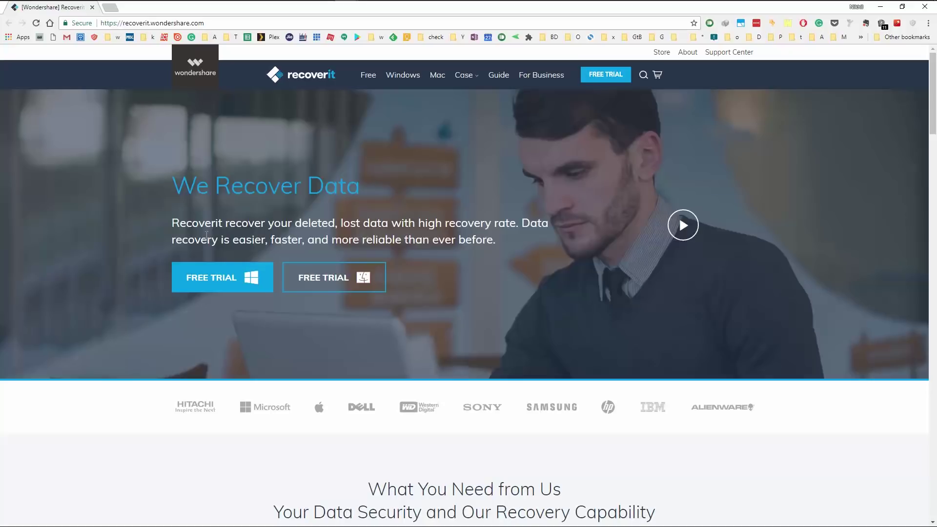
Download the Windows free trial of Recoverit from recoverit.wondershare.com
click(221, 287)
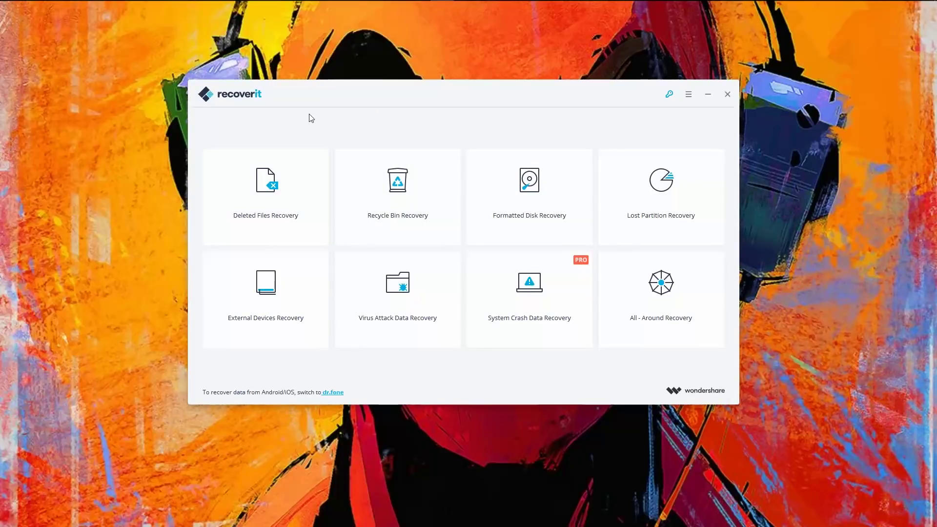
mouse_move(648, 199)
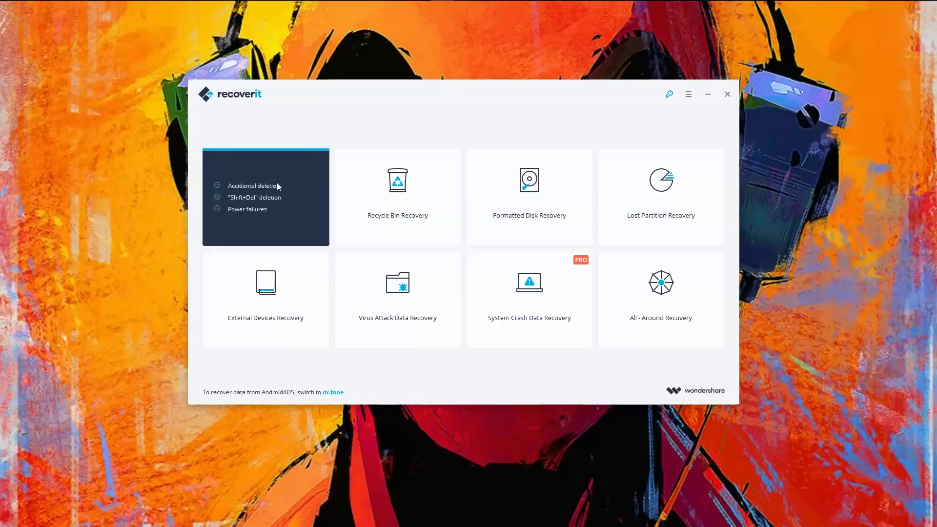
mouse_move(397, 198)
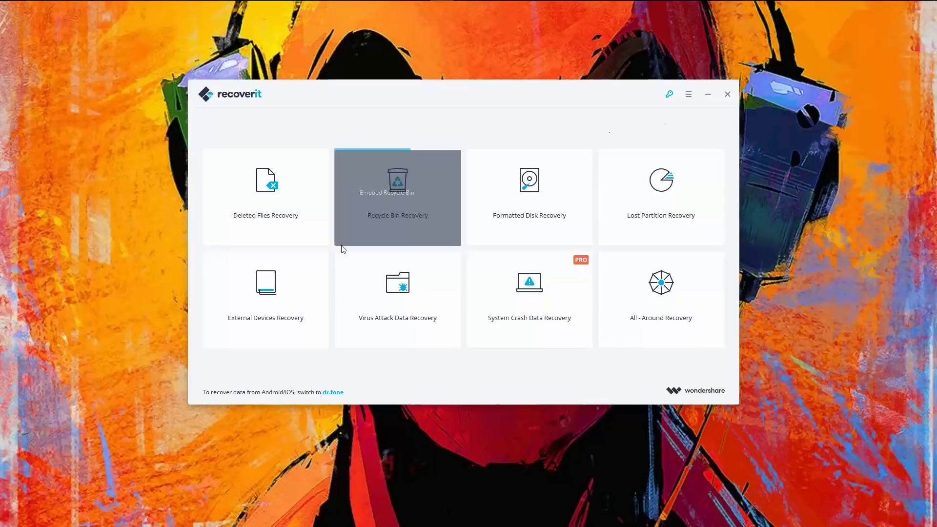
mouse_move(277, 283)
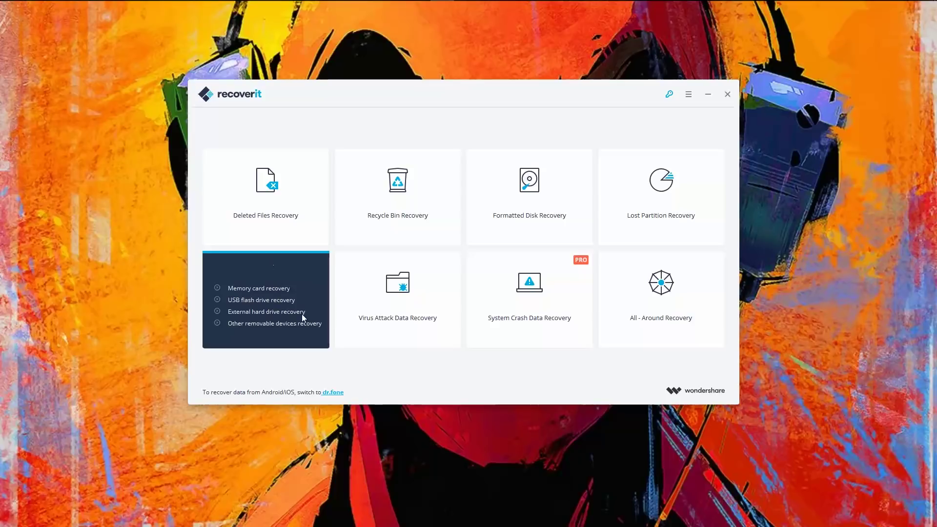
mouse_move(417, 290)
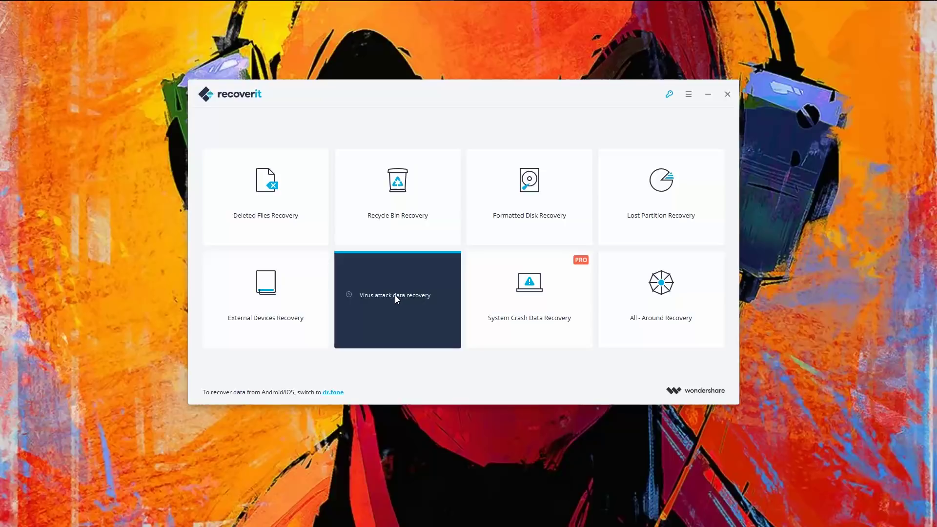
mouse_move(580, 306)
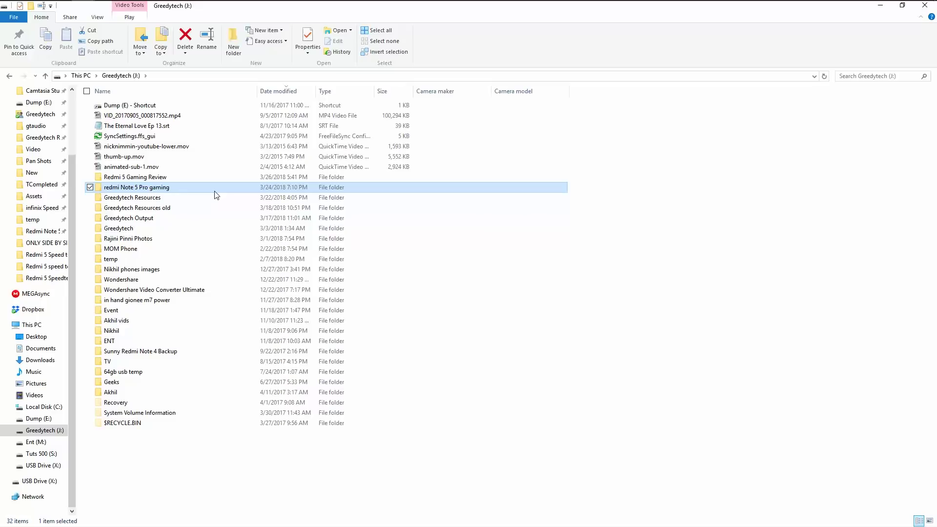
Permanently delete the six clips C0765–C0770 from the redmi Note 5 Pro gaming folder
key(shift+Up)
key(shift+Down)
key(shift+Up)
key(Return)
key(BackSpace)
key(Return)
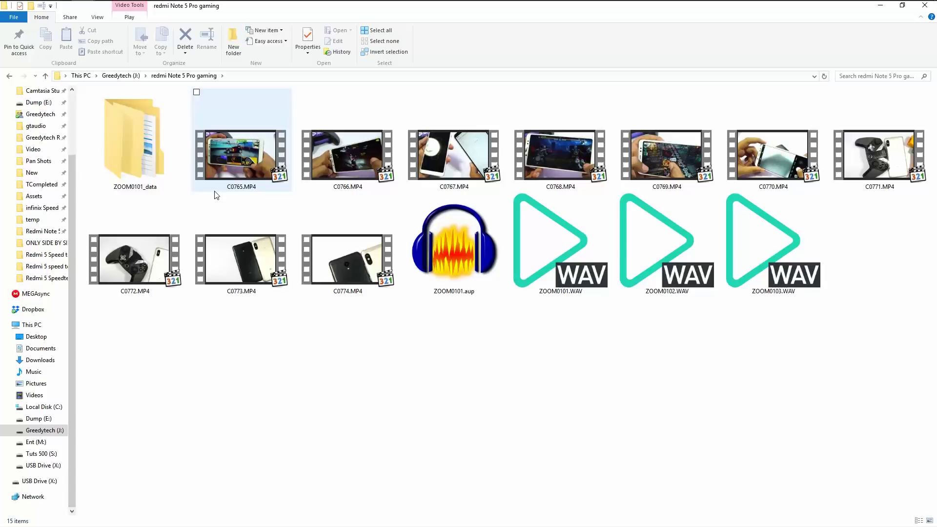
key(space)
key(shift+Right)
key(shift+Right)
key(shift+Right)
key(shift+Right)
key(shift+Right)
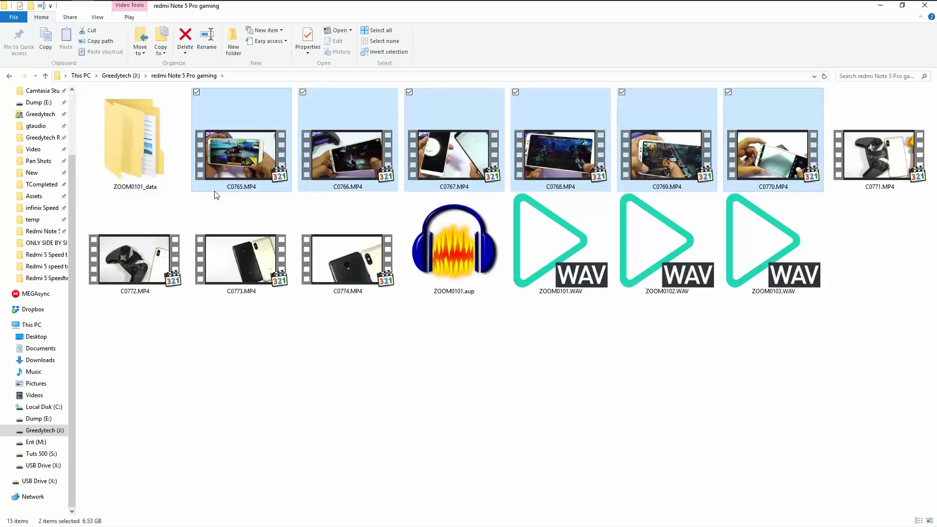
key(shift+Delete)
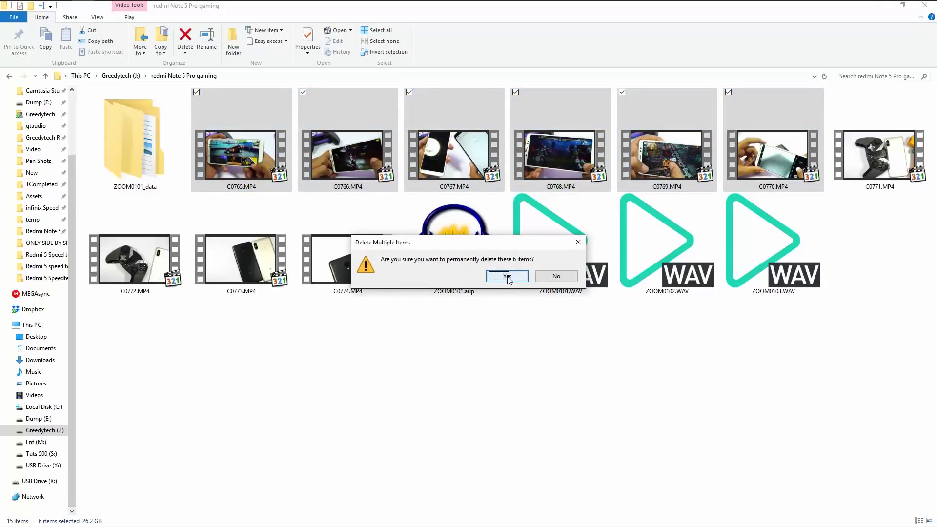
click(507, 277)
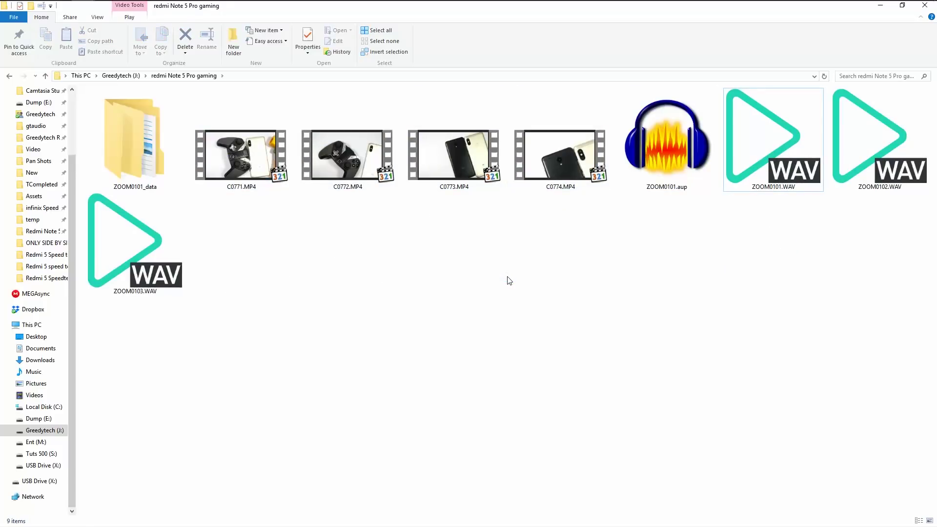
Delete all 15 files in the Redmi 5 Gaming Review folder
key(BackSpace)
key(Down)
key(Return)
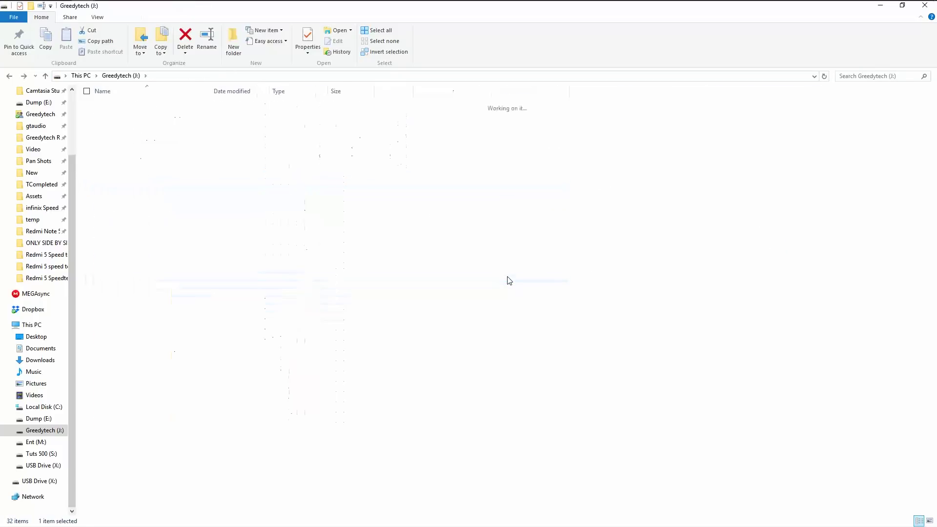
key(ctrl+a)
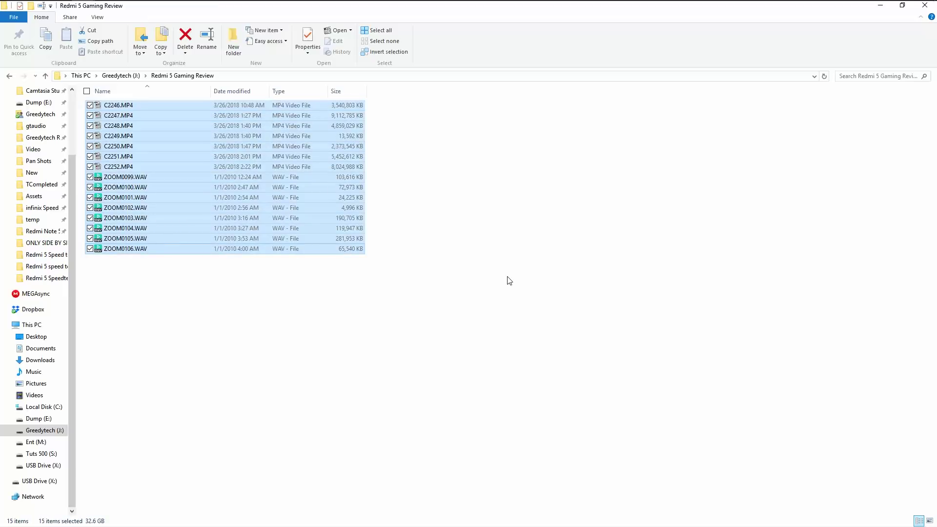
key(Delete)
click(508, 276)
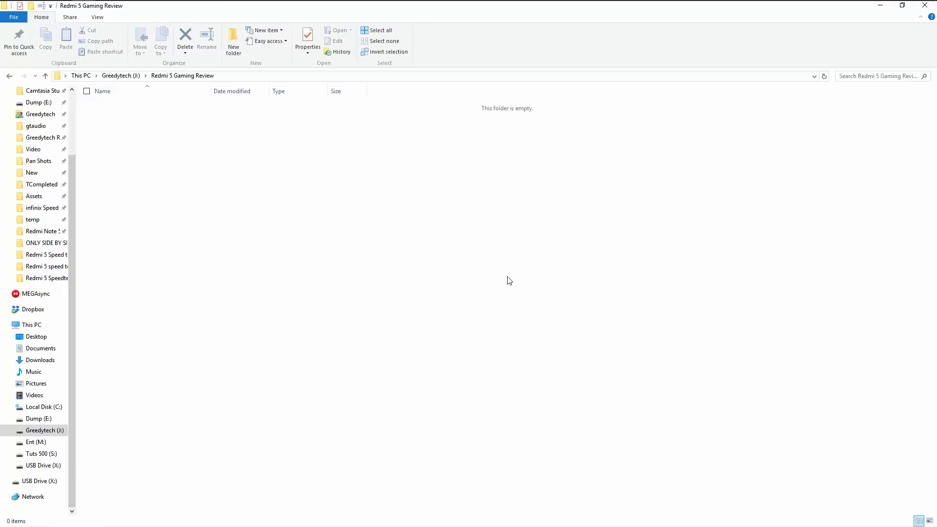
Empty the Recycle Bin
key(super)
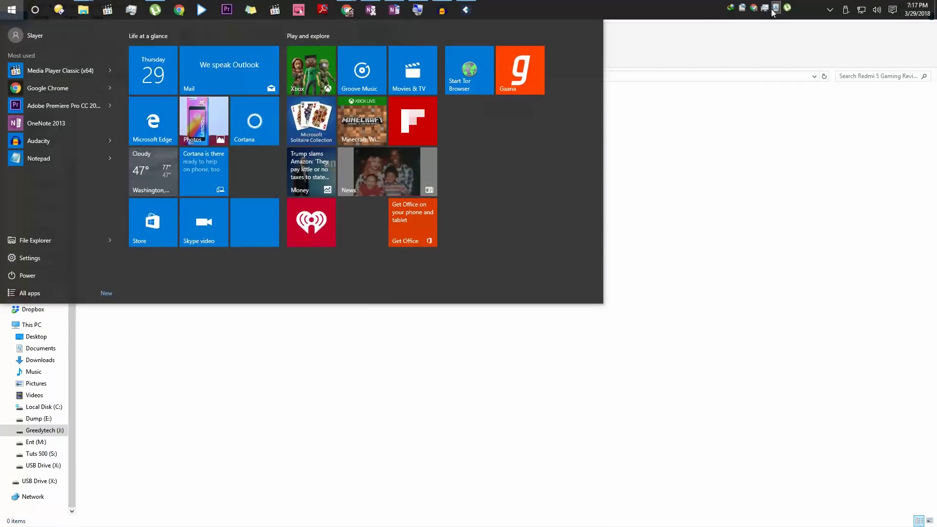
double_click(775, 9)
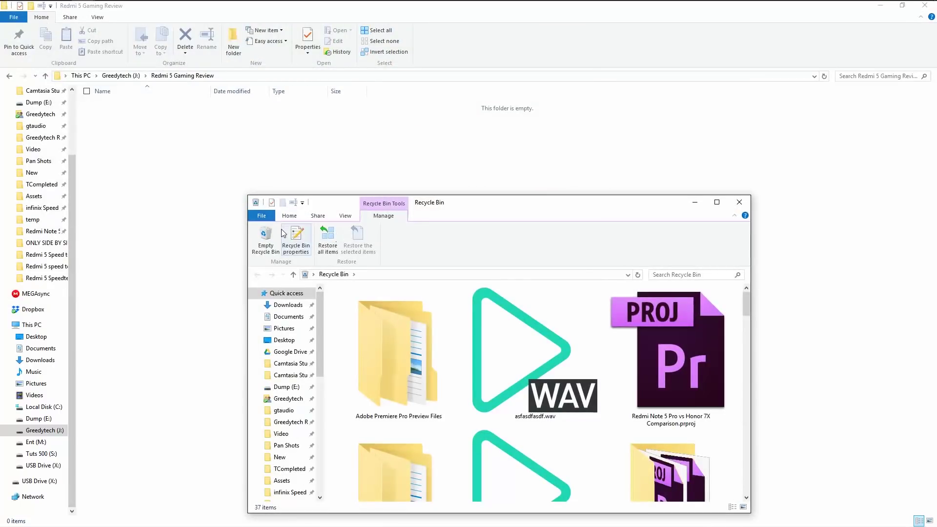
click(266, 236)
click(507, 276)
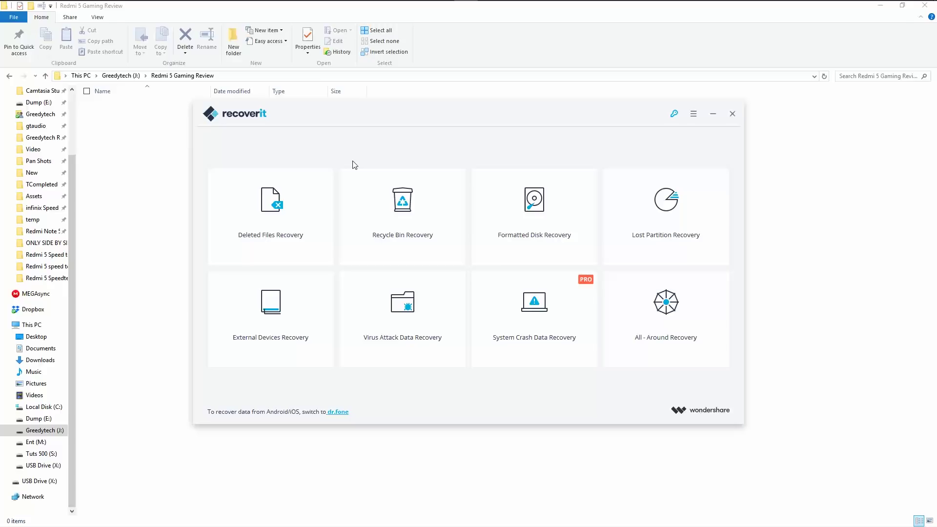
Run a Deleted Files Recovery scan on the Greedytech (J:) drive
click(294, 201)
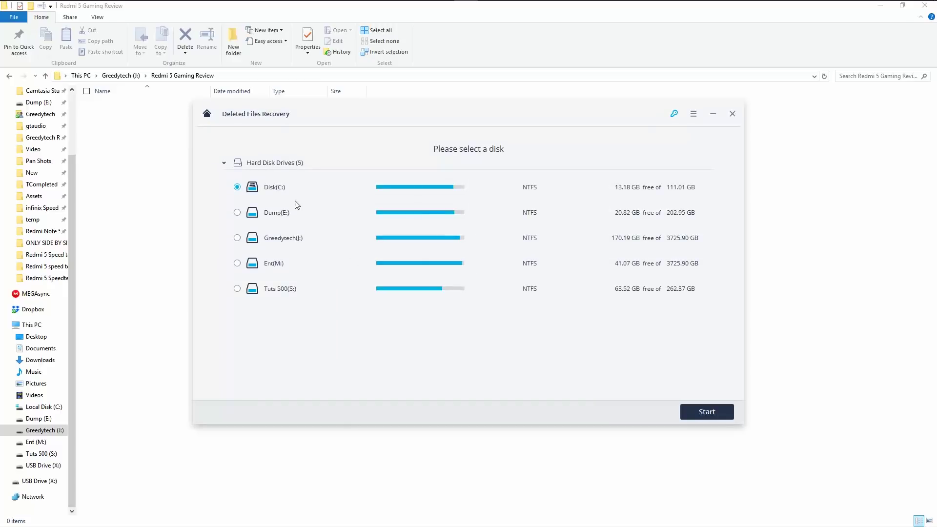
click(280, 241)
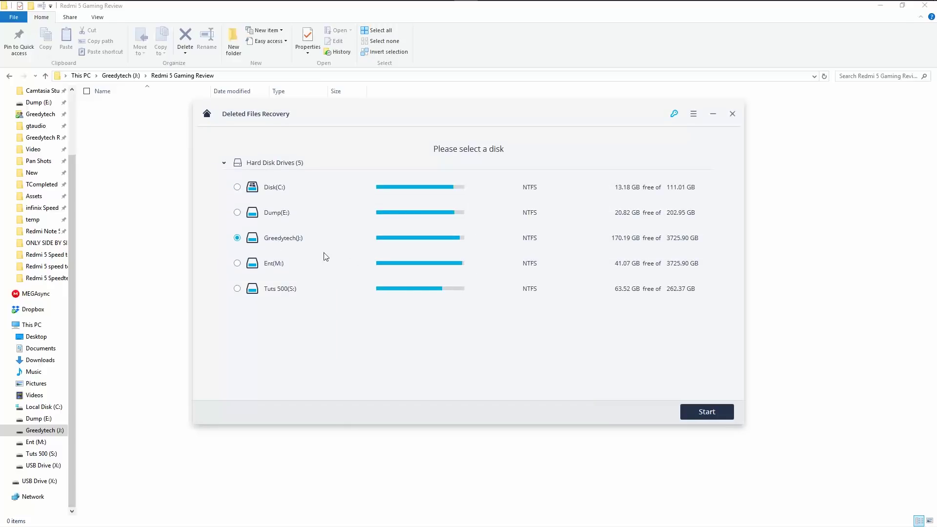
click(696, 414)
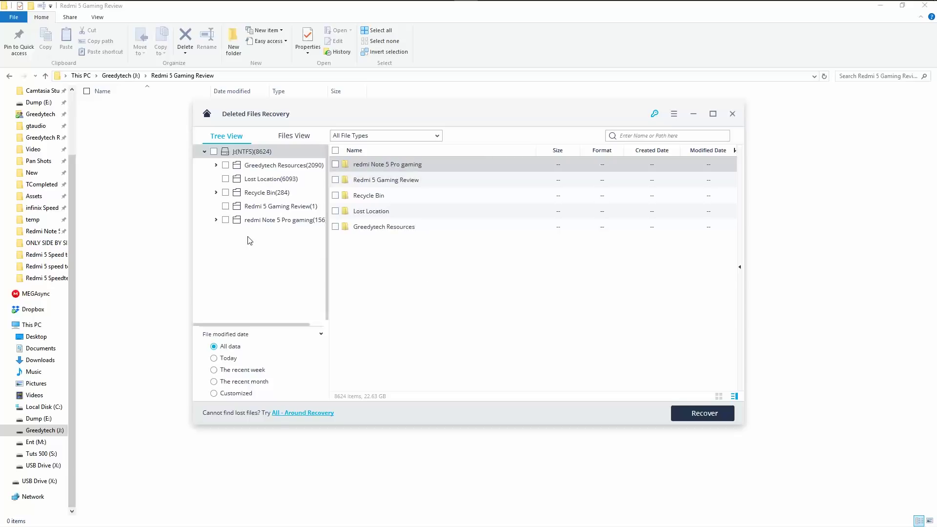
Browse the four found MP4 videos by file type, then return to the folder view
click(298, 137)
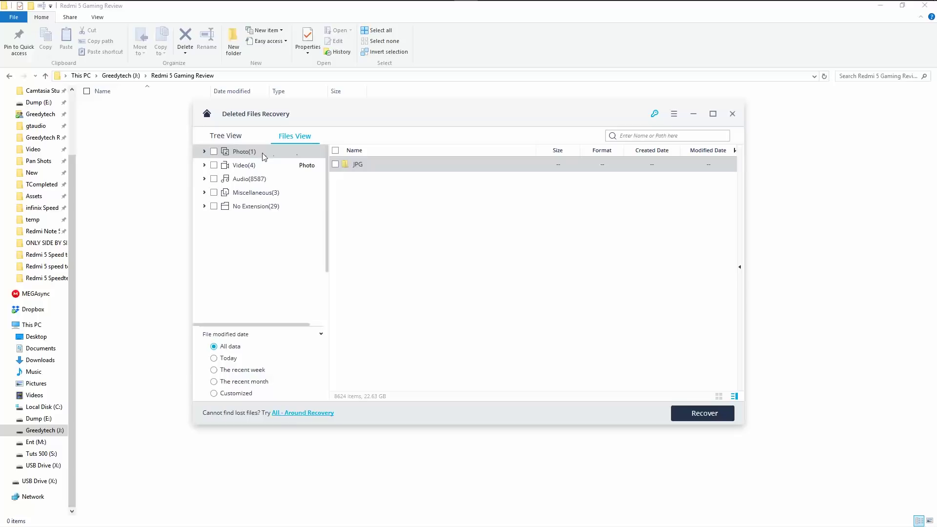
click(250, 164)
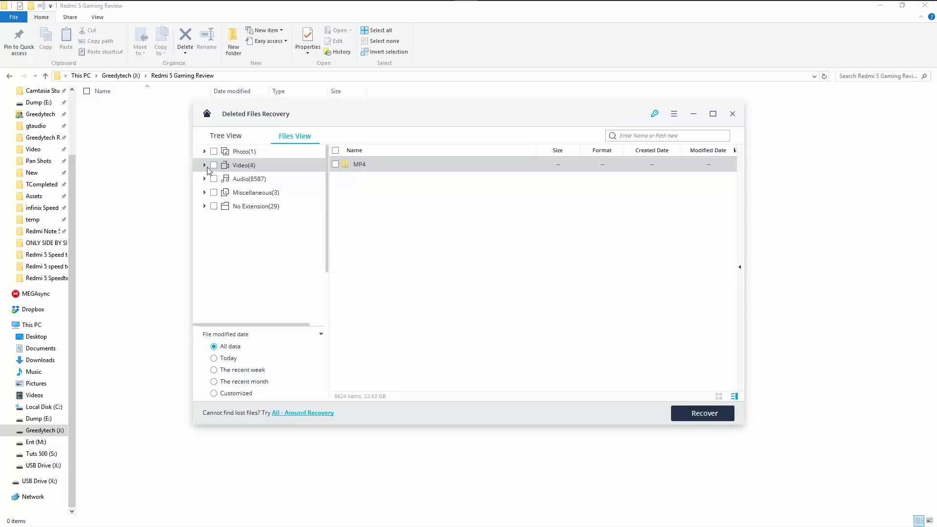
click(204, 165)
click(252, 180)
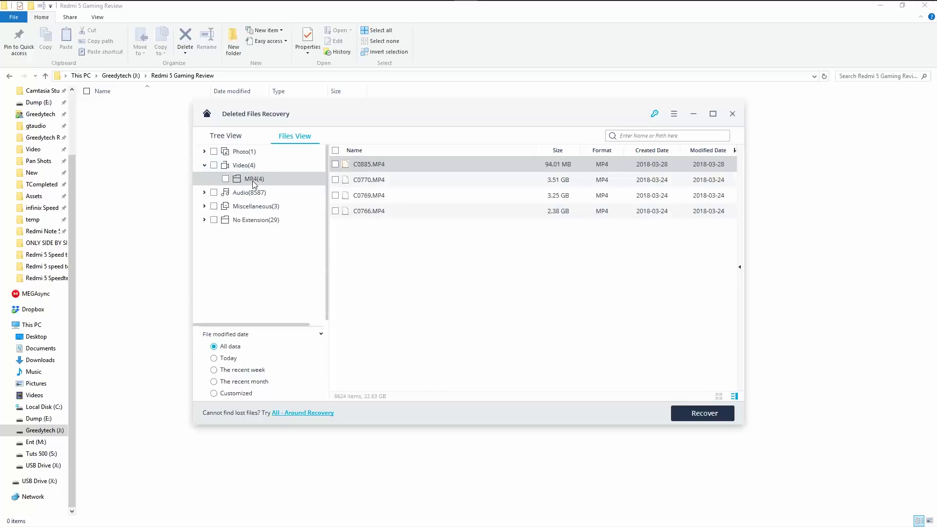
click(369, 195)
click(226, 136)
click(270, 149)
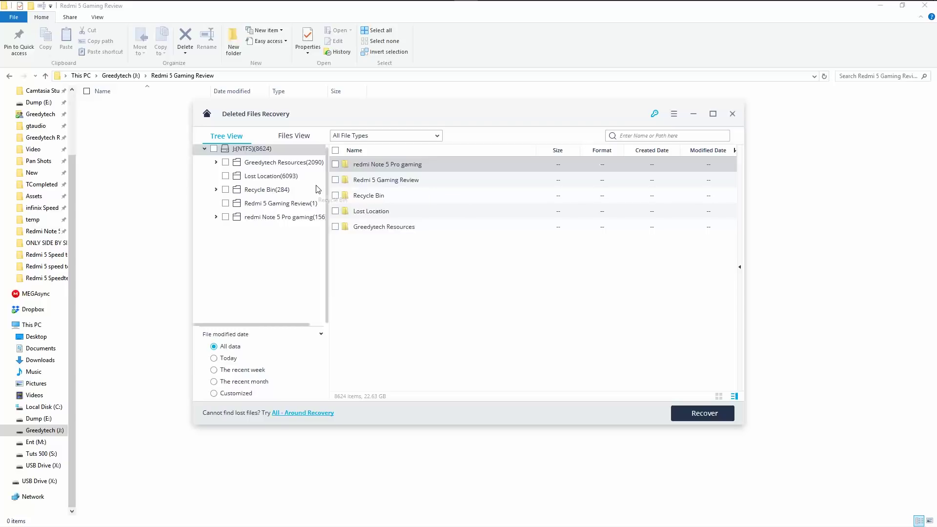
Run an All-Around Recovery scan of J: and list its six found MP4 files
click(302, 414)
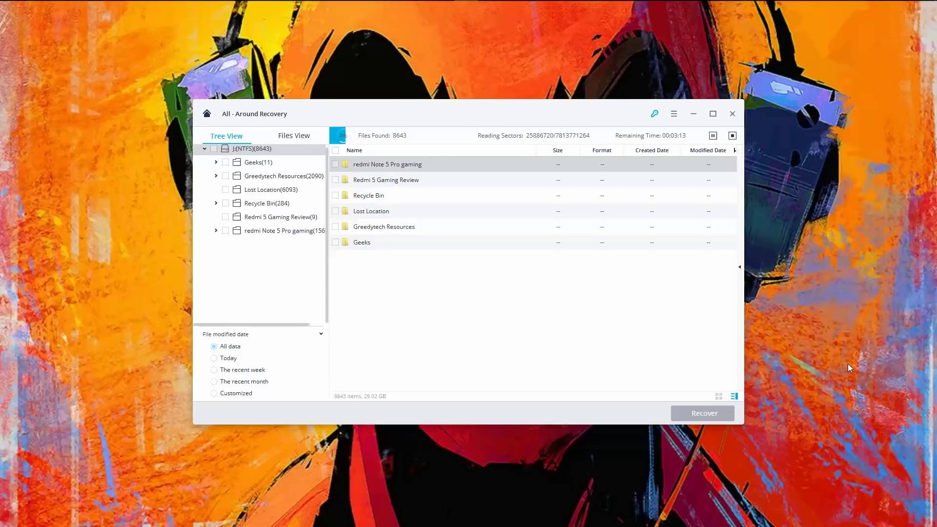
click(267, 231)
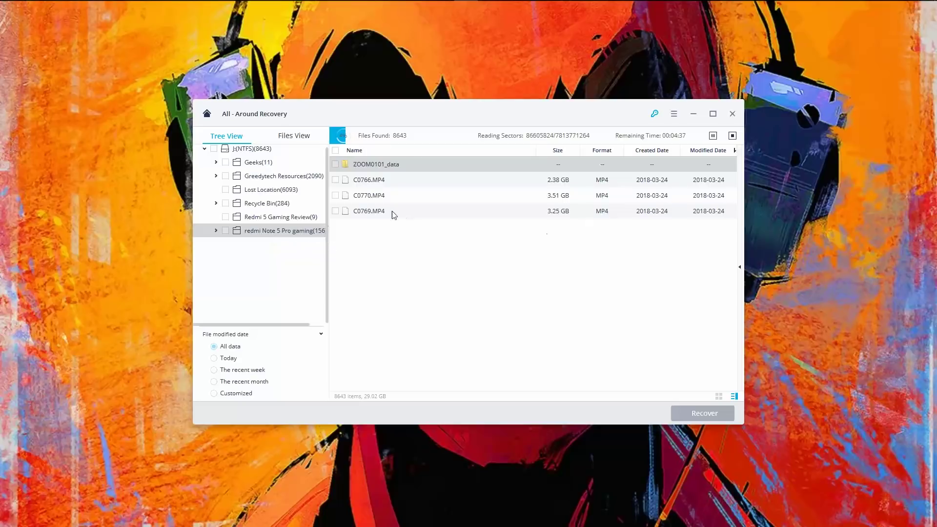
click(284, 216)
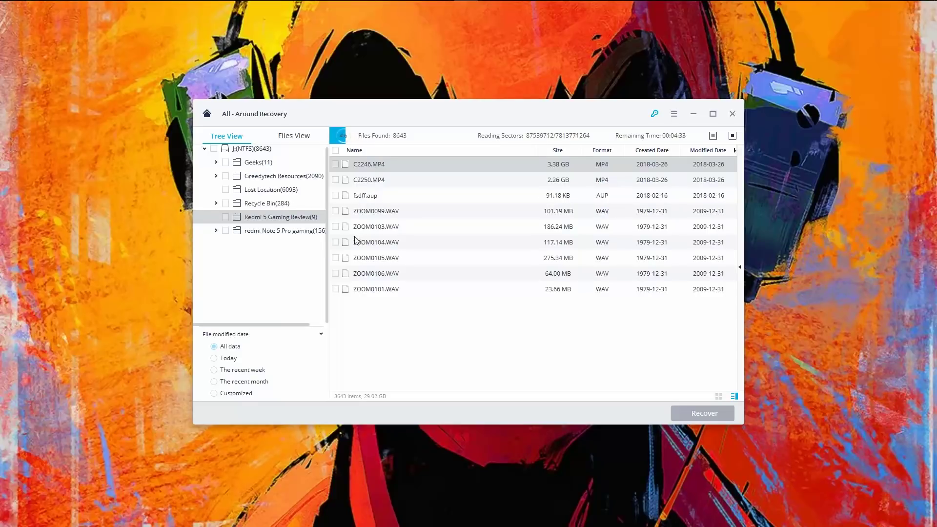
click(288, 139)
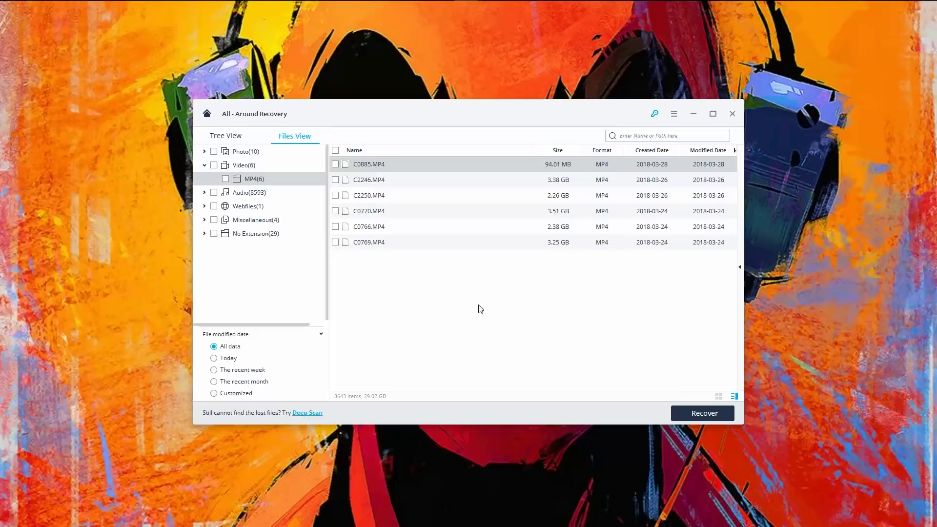
Recover C0885.MP4 to the C: Local Disk
click(336, 164)
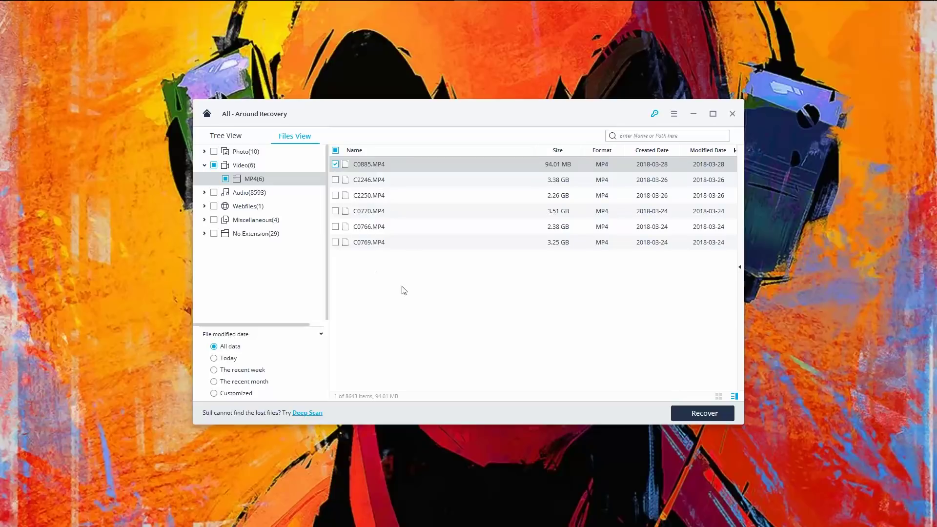
click(687, 412)
click(388, 213)
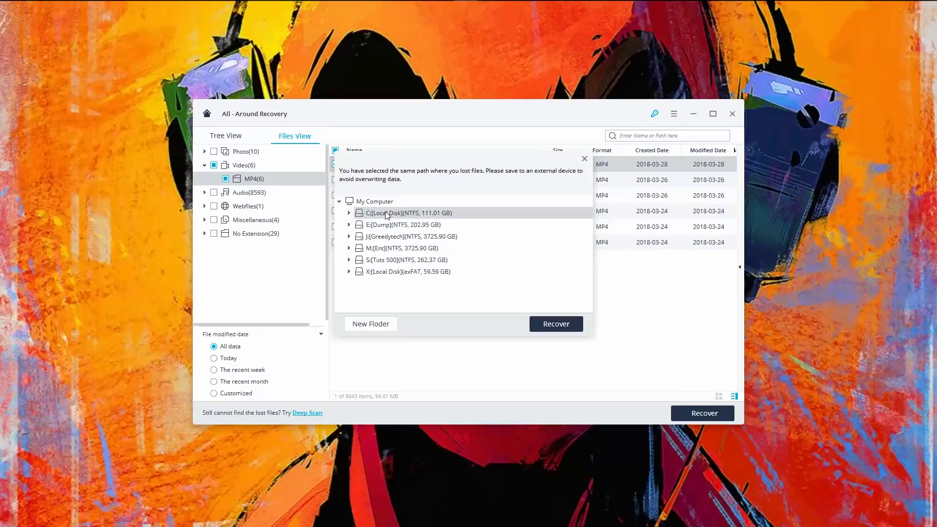
click(566, 326)
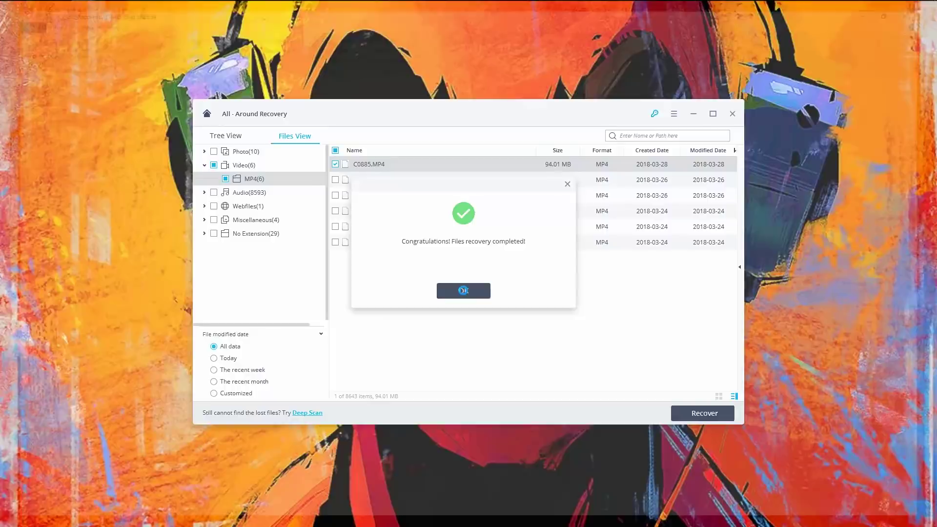
Play the recovered C0885.MP4 from its output folder, then close the player and folder
click(464, 288)
double_click(151, 107)
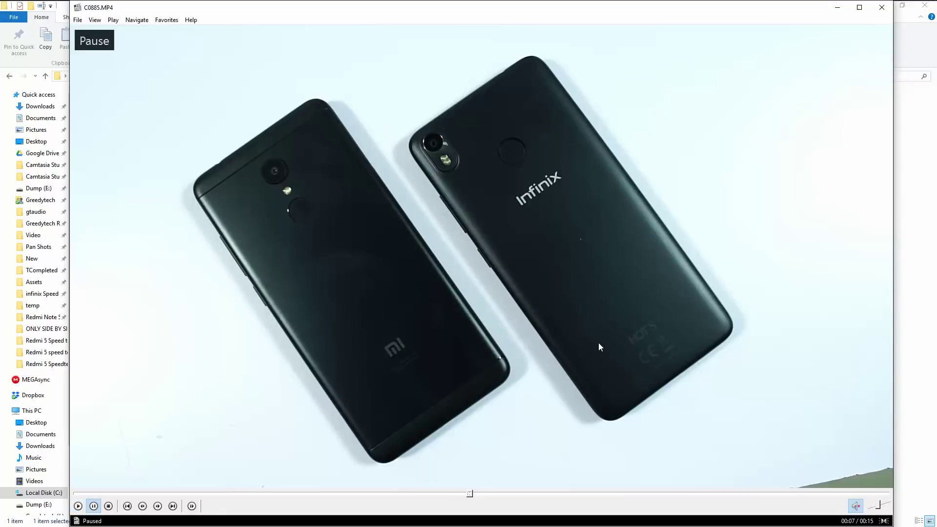
click(882, 7)
key(alt+F4)
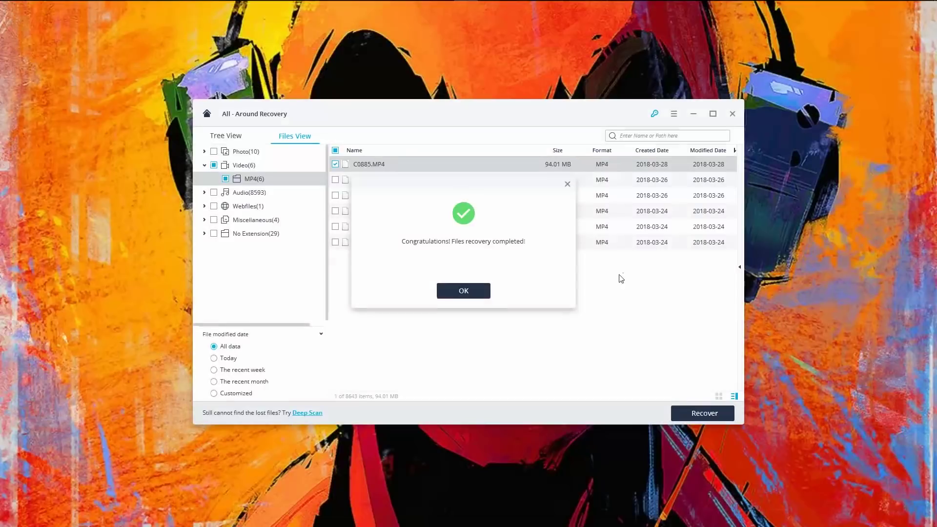
Dismiss the recovery-complete message
click(462, 293)
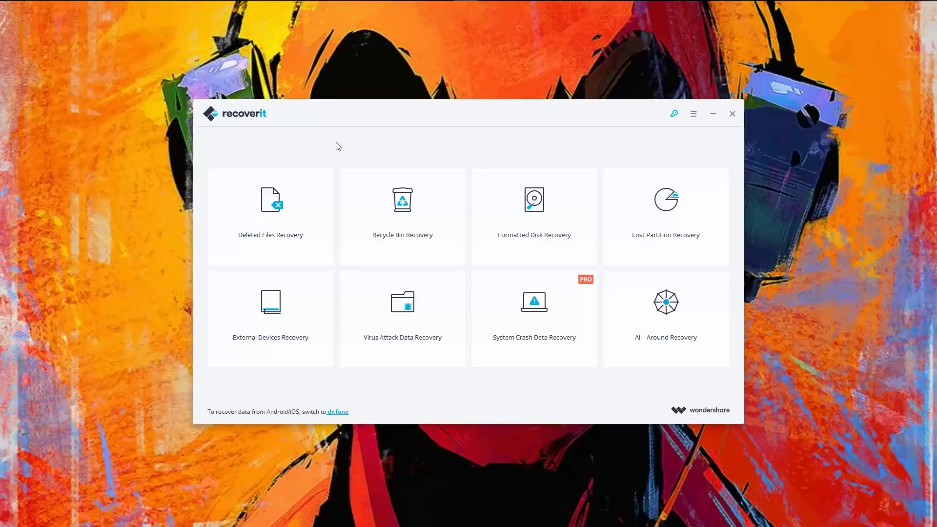